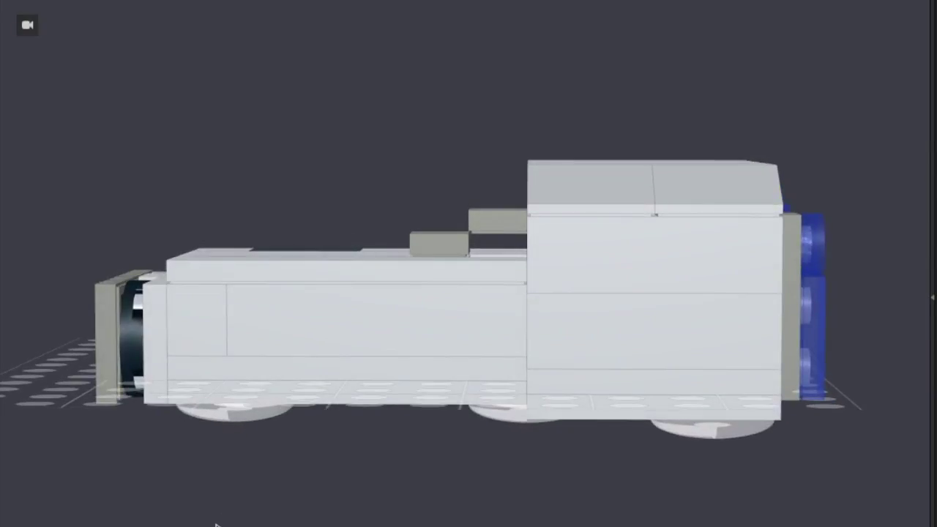
- Dismiss a brick's context menu and select the pair of front grille panels
right_click(216, 524)
key(Escape)
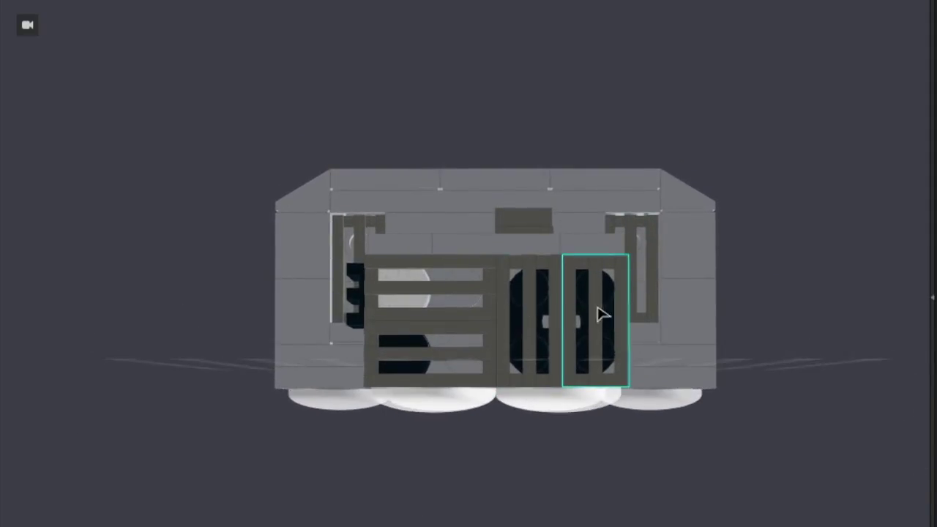
click(613, 300)
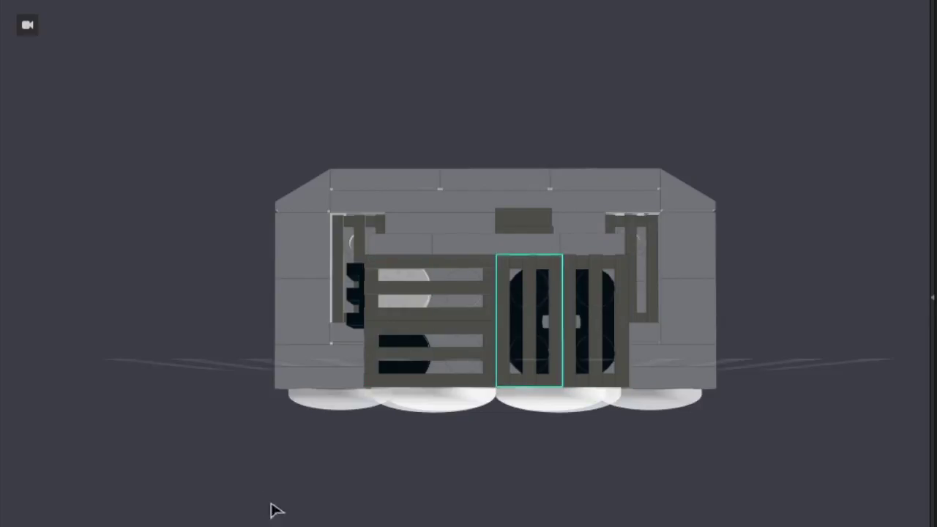
- Orbit over the cockpit and past the sides to expose the base plate's six translucent wheels
drag(111, 462, 114, 487)
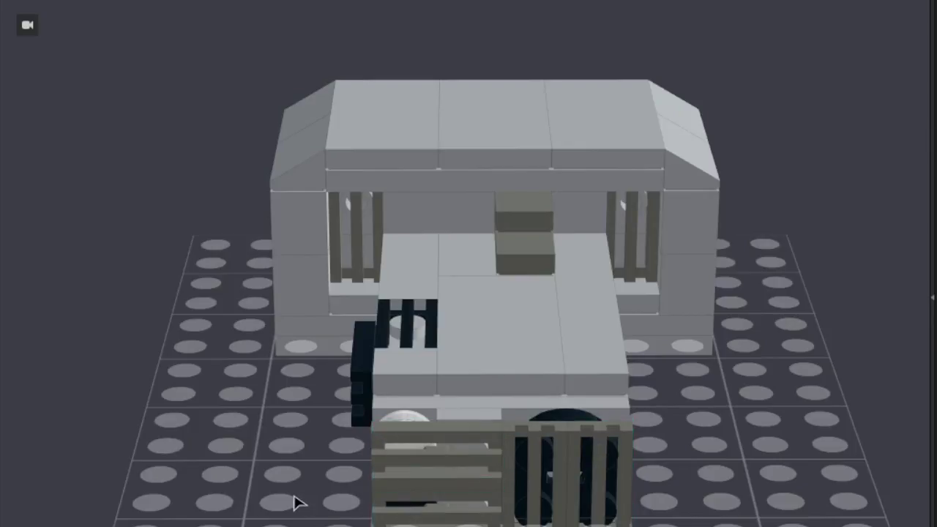
middle_drag(296, 503, 333, 496)
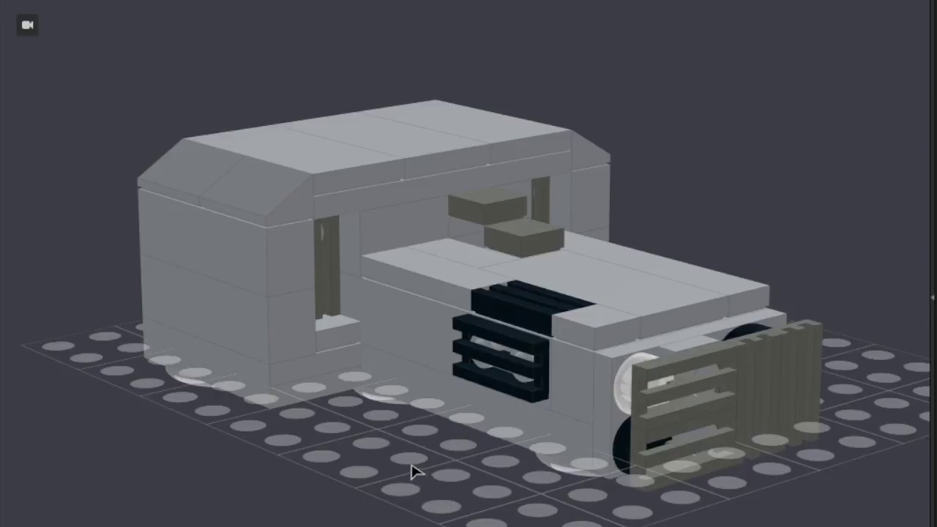
drag(412, 468, 308, 477)
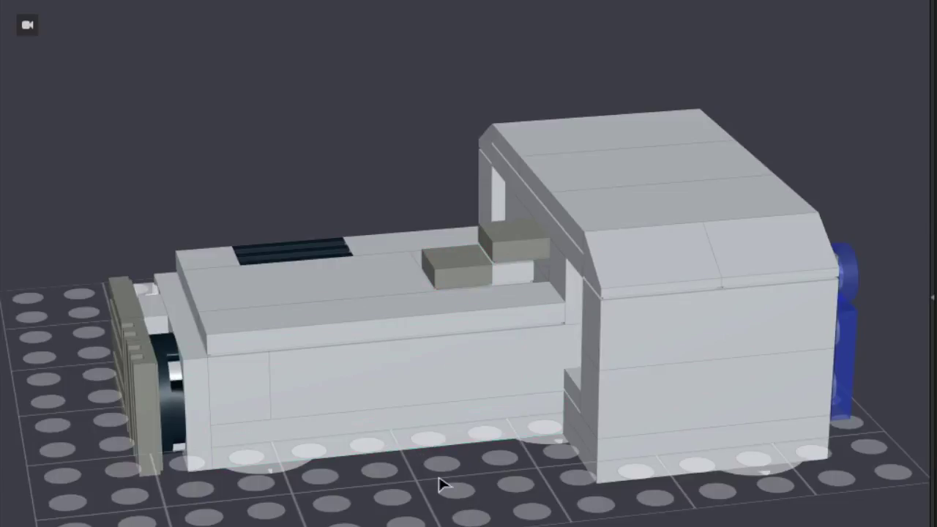
drag(441, 487, 497, 461)
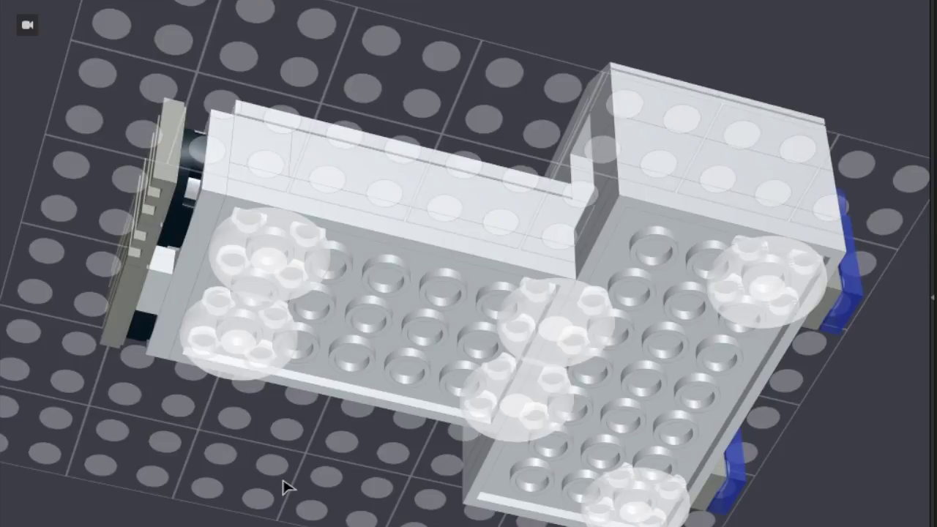
- Tilt the camera to a level view of the barred grille over dark round parts
right_drag(285, 488, 286, 506)
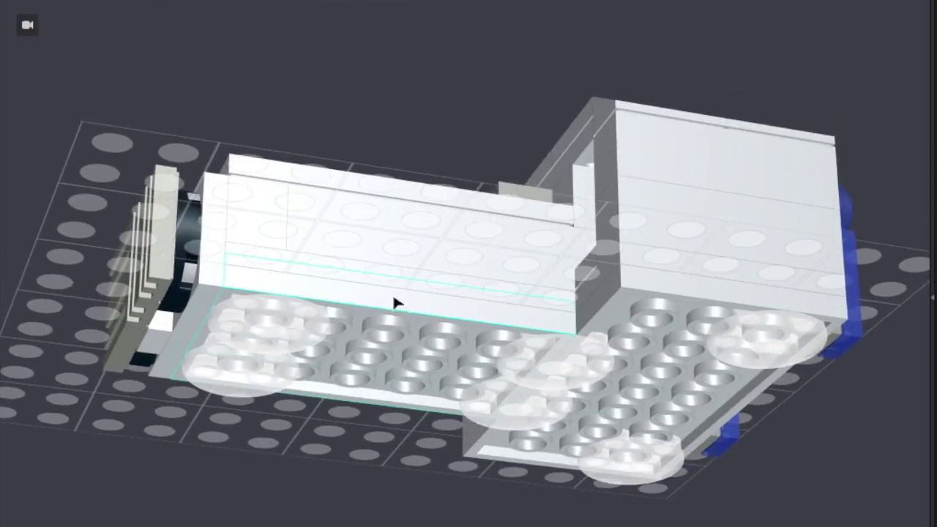
right_drag(375, 436, 330, 409)
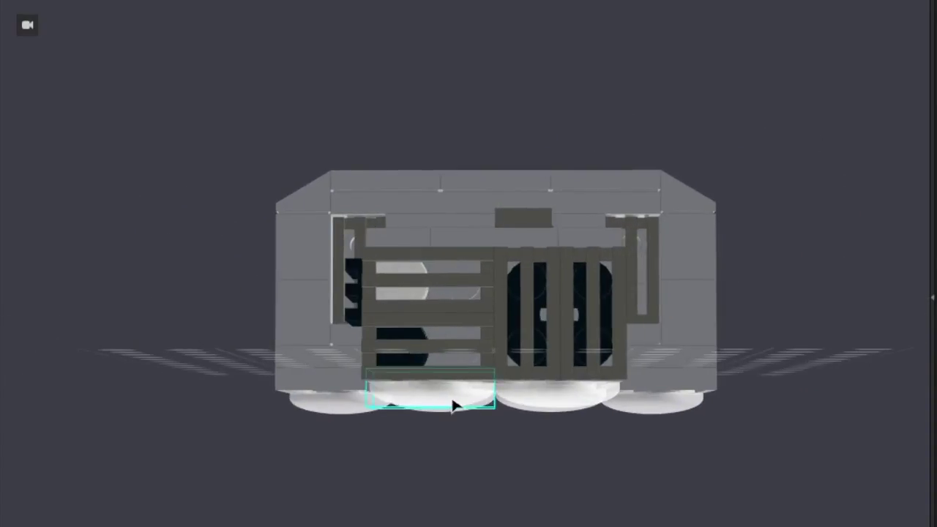
- Orbit to face the blue-lit engine end, then circle back above the sloped-roof cab
mouse_move(259, 474)
right_down()
mouse_move(176, 485)
mouse_move(224, 424)
right_up()
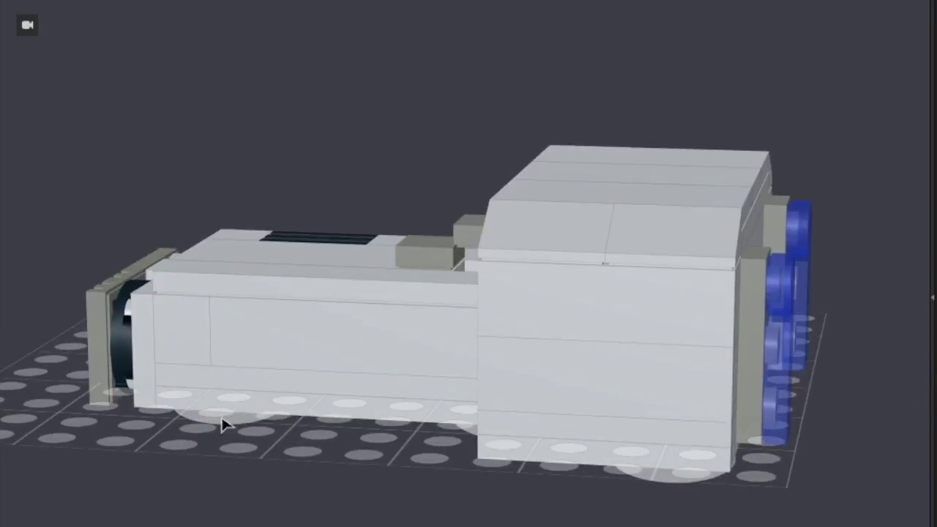
right_drag(290, 467, 249, 449)
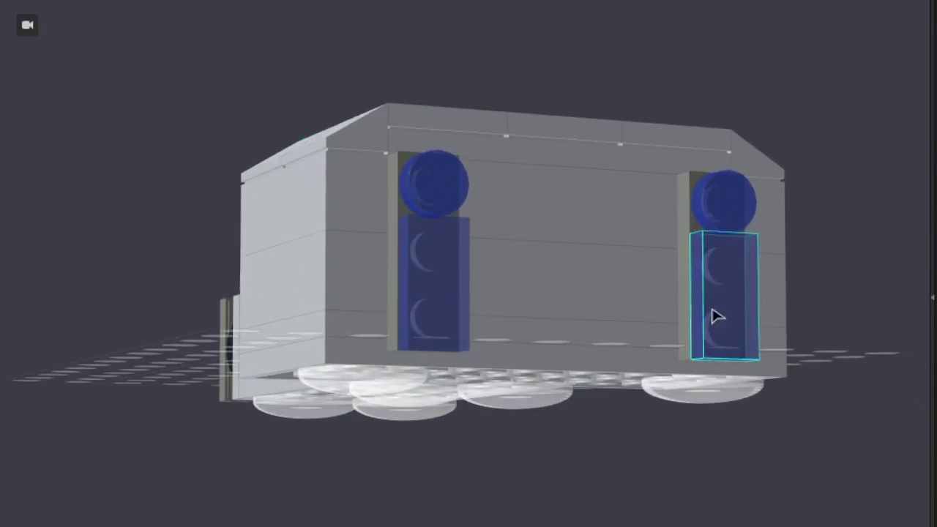
mouse_move(505, 513)
right_down()
mouse_move(469, 519)
mouse_move(621, 521)
mouse_move(655, 403)
right_up()
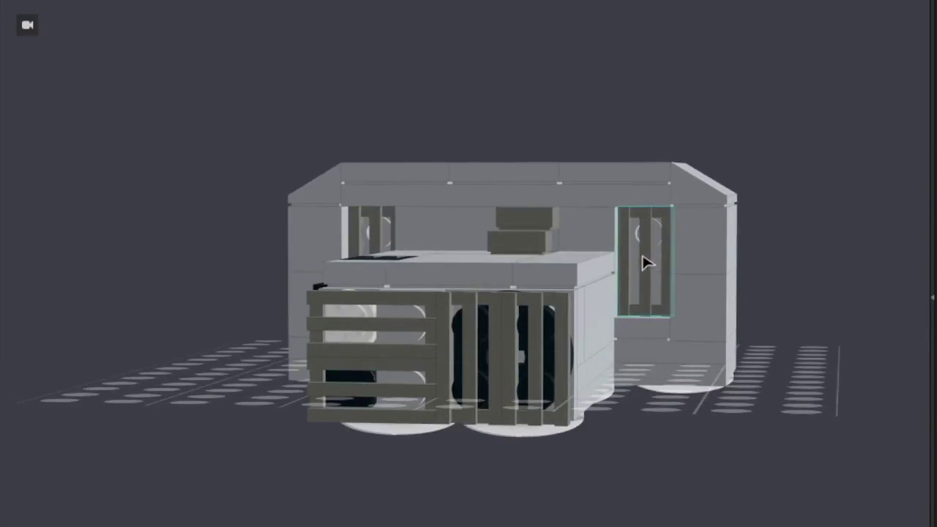
right_drag(364, 236, 397, 243)
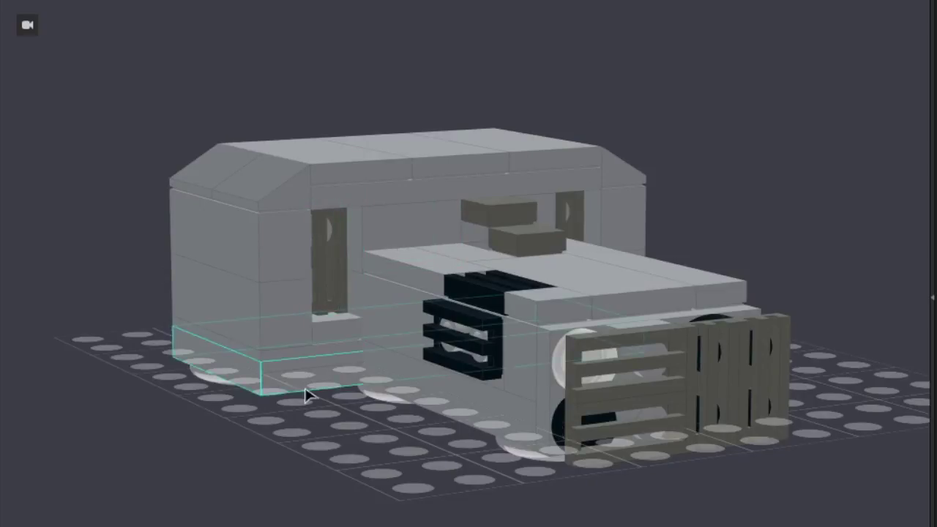
mouse_move(213, 497)
right_down()
mouse_move(109, 498)
mouse_move(220, 502)
mouse_move(306, 492)
mouse_move(242, 493)
mouse_move(224, 519)
mouse_move(192, 500)
mouse_move(190, 510)
right_up()
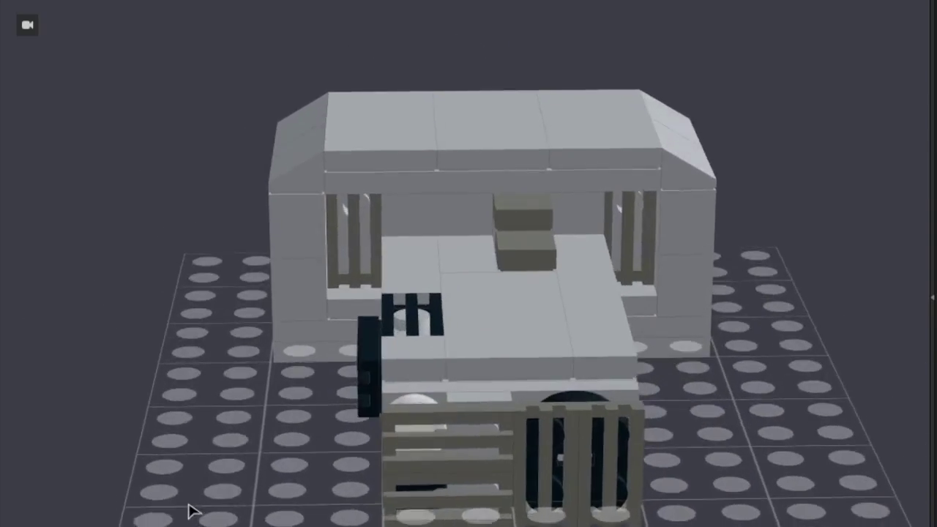
scroll(190, 510, up, 3)
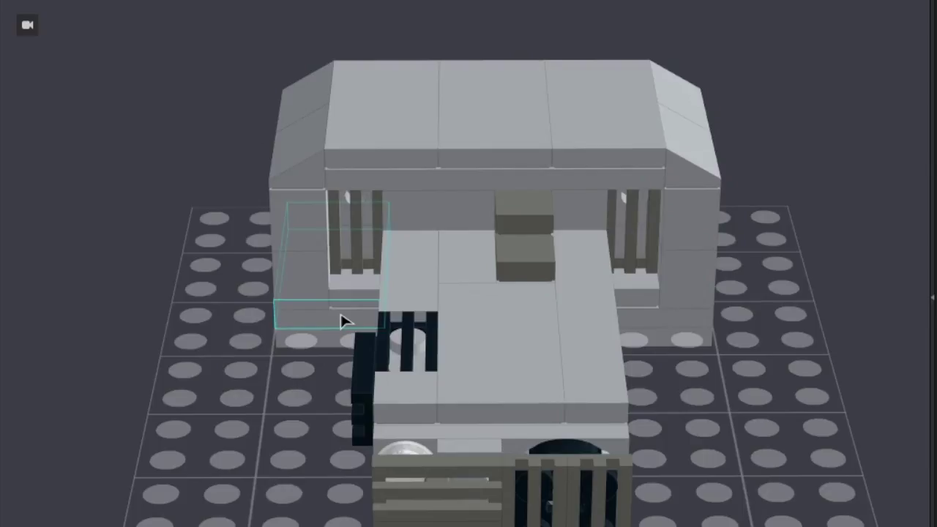
- Orbit down to a level side profile with grille and blue lamps at opposite ends
mouse_move(220, 370)
middle_down()
mouse_move(188, 341)
mouse_move(167, 340)
mouse_move(241, 303)
mouse_move(283, 299)
mouse_move(282, 320)
mouse_move(259, 291)
mouse_move(314, 314)
mouse_move(337, 344)
mouse_move(174, 356)
mouse_move(255, 352)
mouse_move(320, 379)
mouse_move(295, 382)
mouse_move(215, 358)
mouse_move(241, 355)
middle_up()
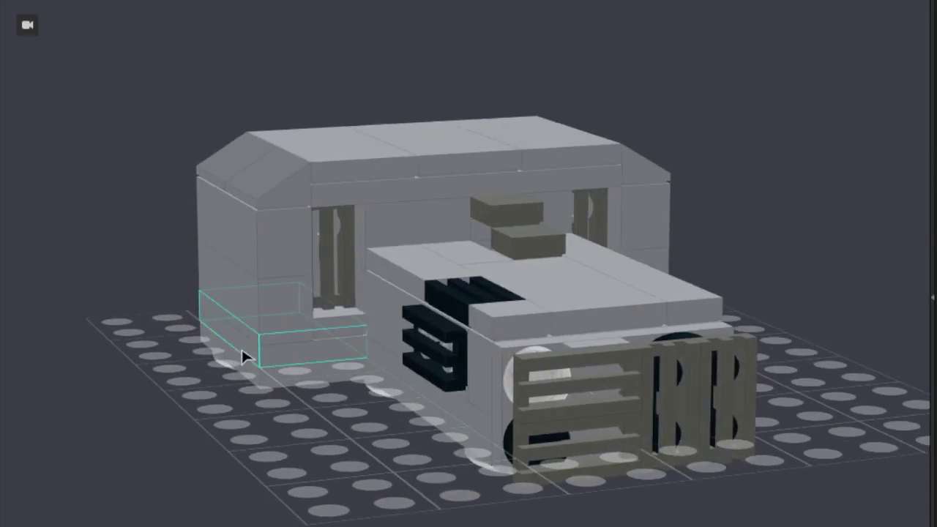
mouse_move(146, 407)
middle_down()
mouse_move(268, 408)
mouse_move(97, 486)
mouse_move(188, 491)
mouse_move(224, 464)
mouse_move(222, 485)
mouse_move(268, 475)
mouse_move(290, 497)
mouse_move(356, 277)
middle_up()
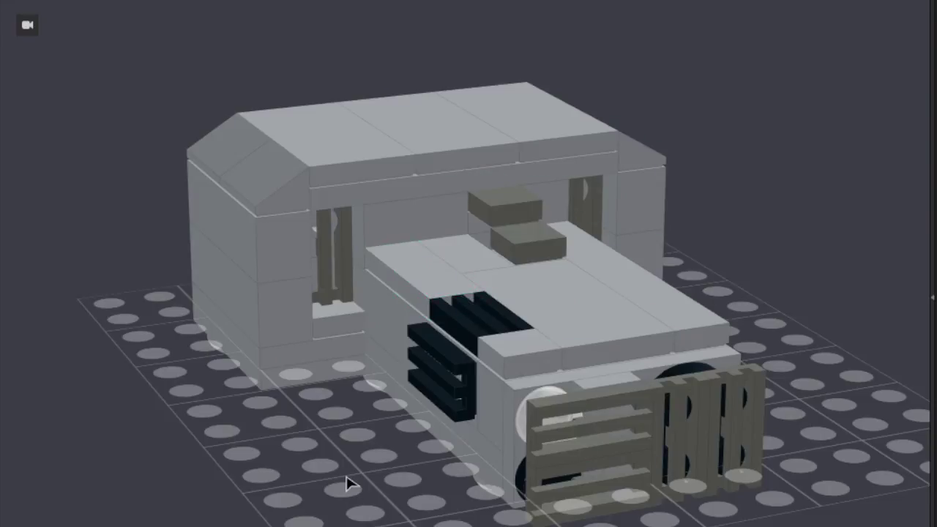
mouse_move(347, 483)
right_down()
mouse_move(185, 479)
mouse_move(285, 493)
mouse_move(247, 458)
right_up()
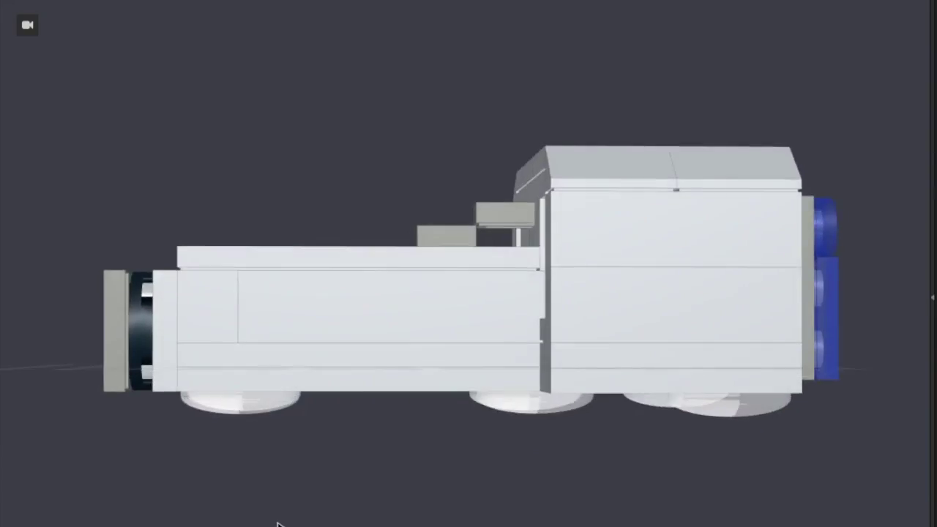
- Orbit to a high three-quarter view over the deck, cab and barred grille end
mouse_move(278, 519)
right_down()
mouse_move(366, 510)
mouse_move(410, 526)
right_up()
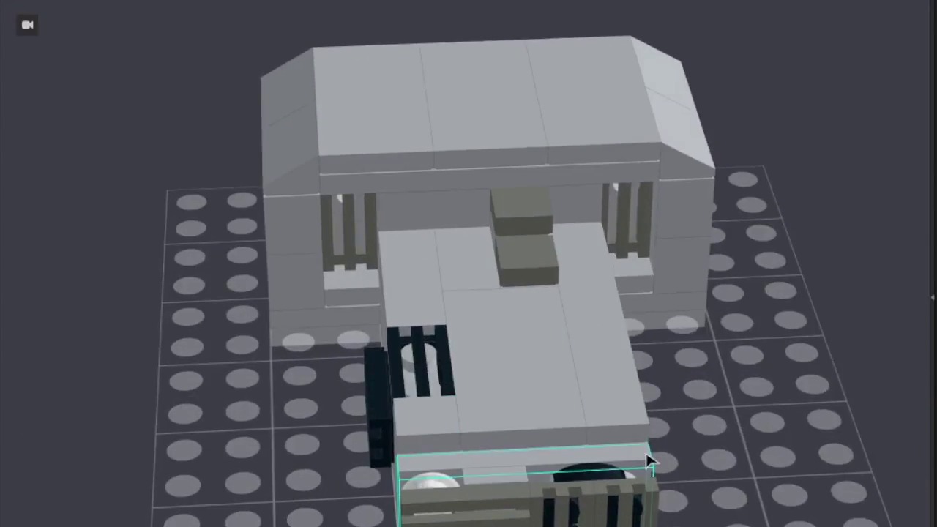
mouse_move(736, 446)
right_down()
mouse_move(774, 449)
mouse_move(767, 463)
mouse_move(745, 459)
right_up()
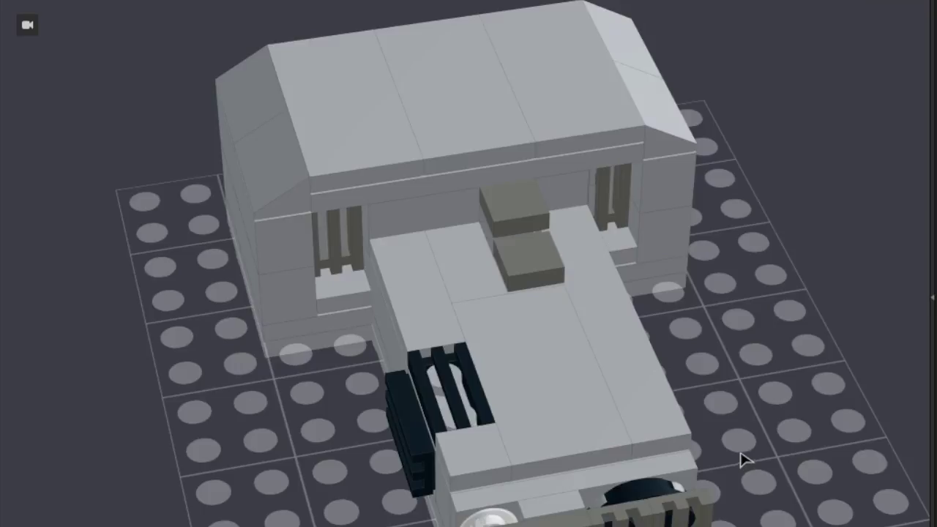
right_drag(745, 459, 759, 447)
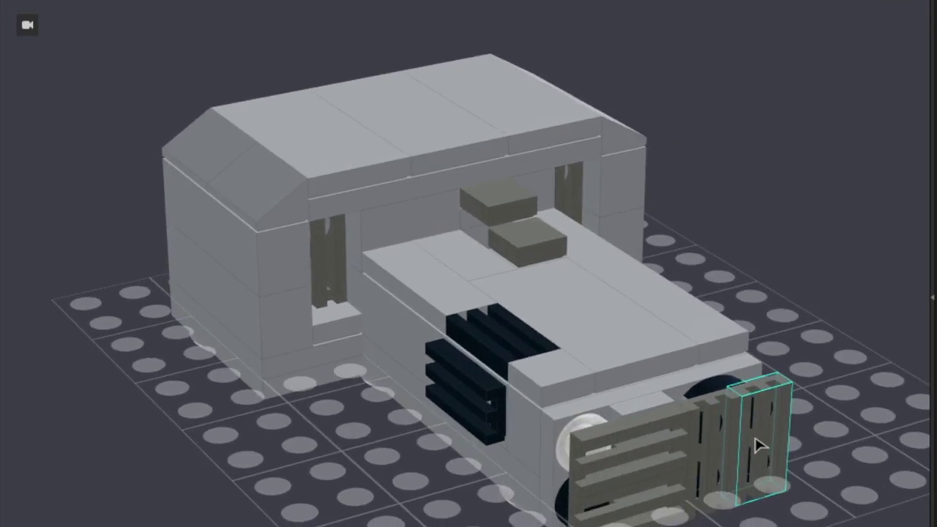